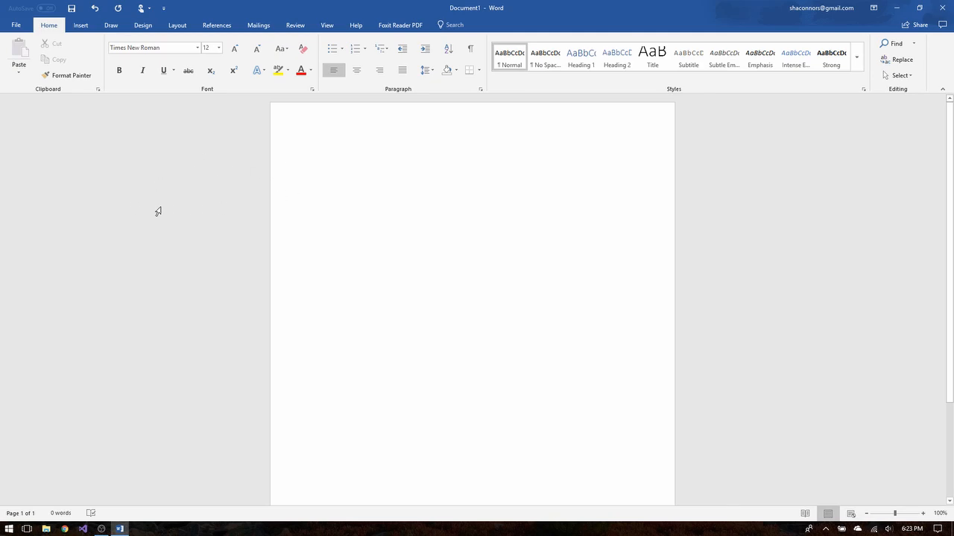
- Write the line "Topic: Boston Bruins" at the start of the document, with only the label "Topic:" in bold
key("ctrl+b")
type("T")
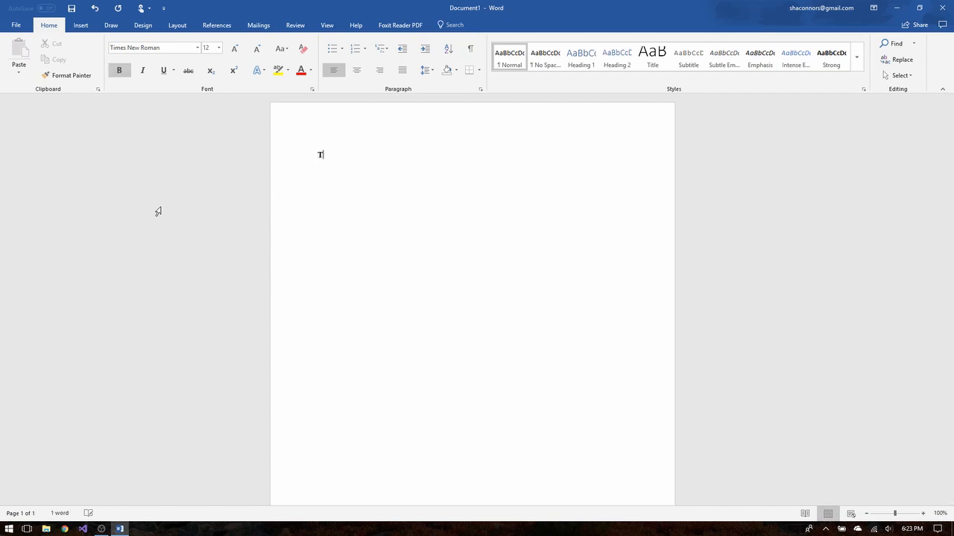
type("opic: Boston Bruins")
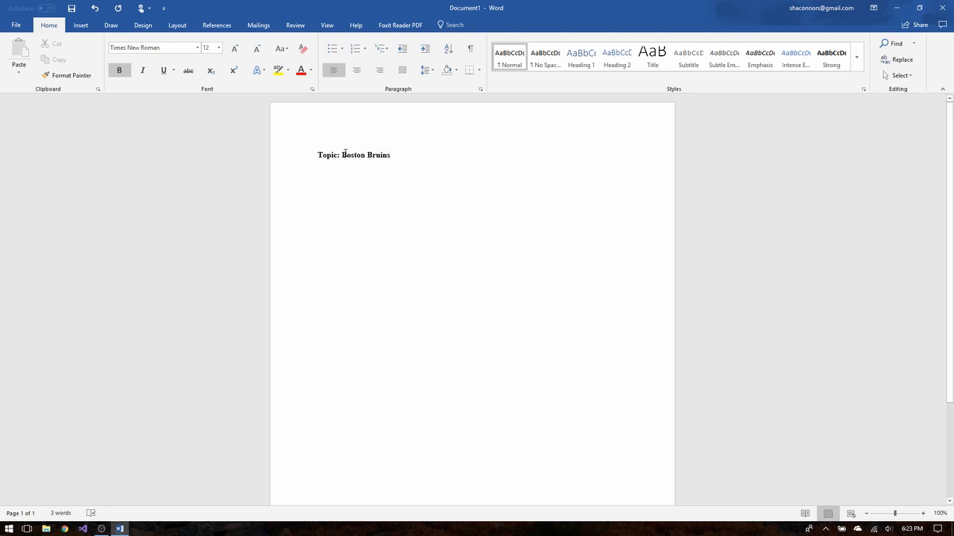
left_click_drag(341, 155, 389, 156)
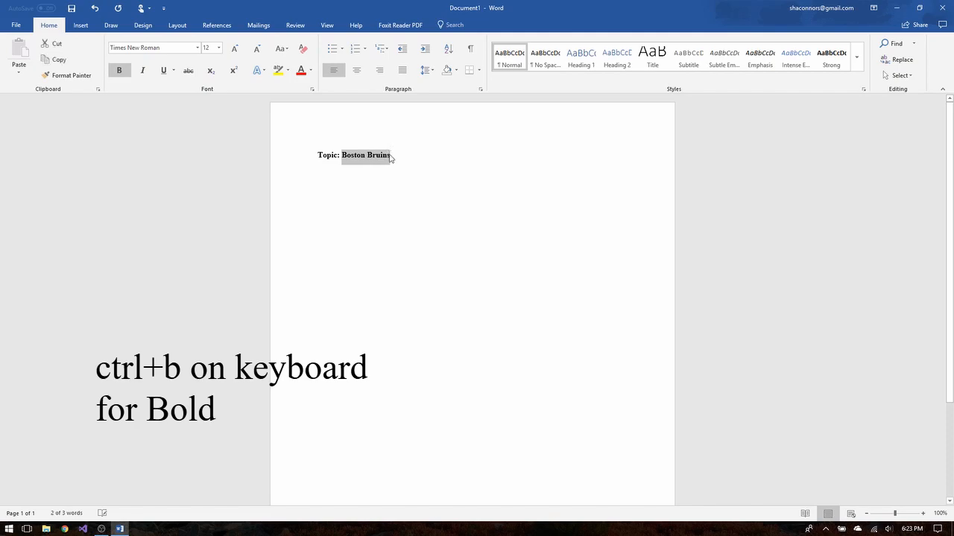
key("ctrl+b")
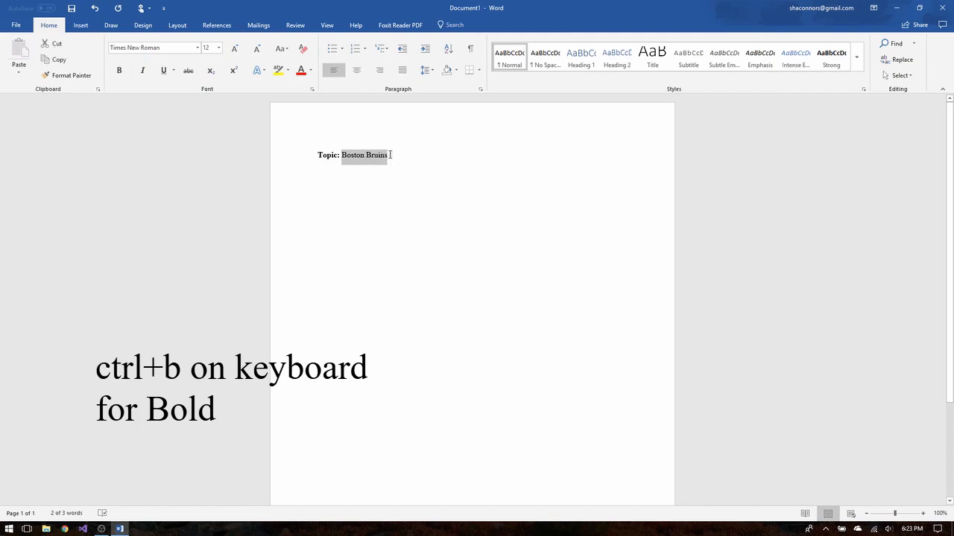
left_click(389, 155)
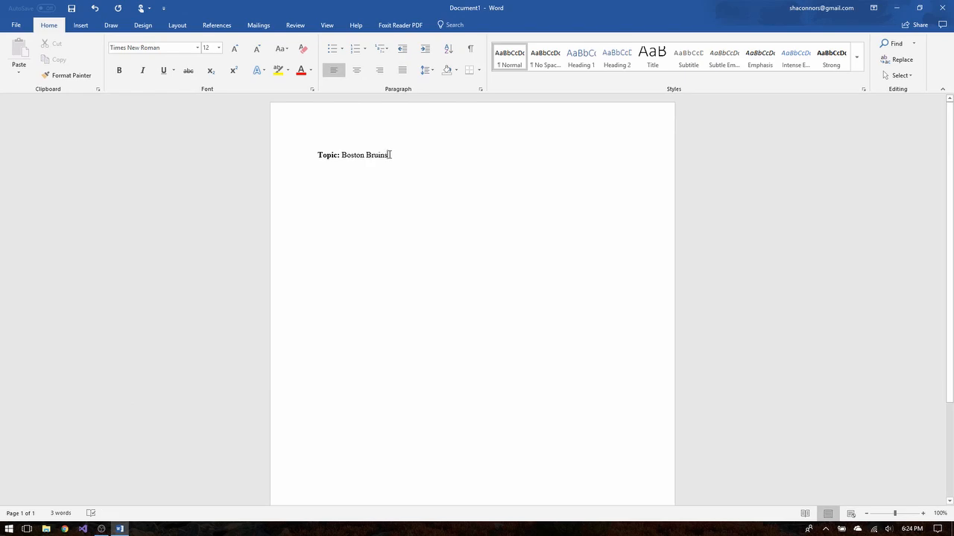
- Add a bullet under the topic line reading "Insert your thesis or more small details about the topic"
key("Return")
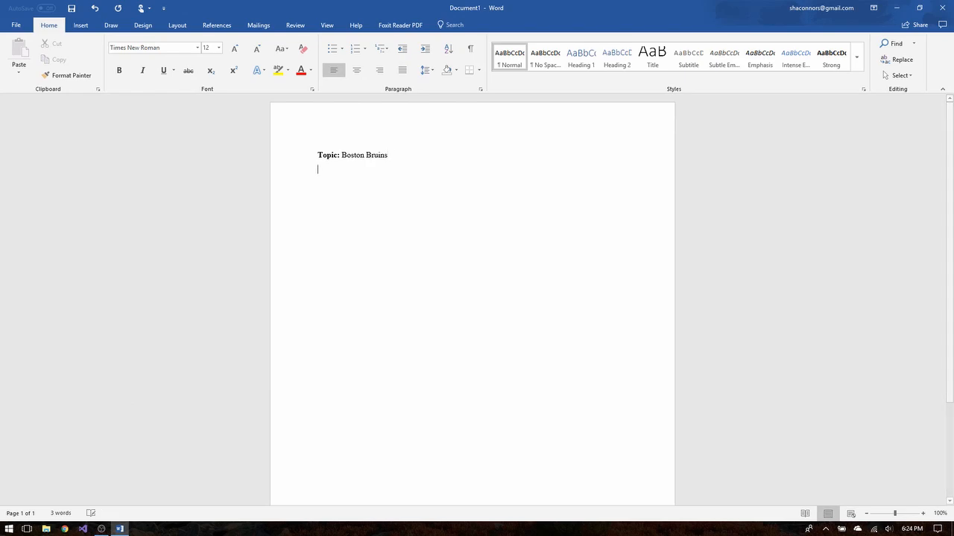
left_click(326, 51)
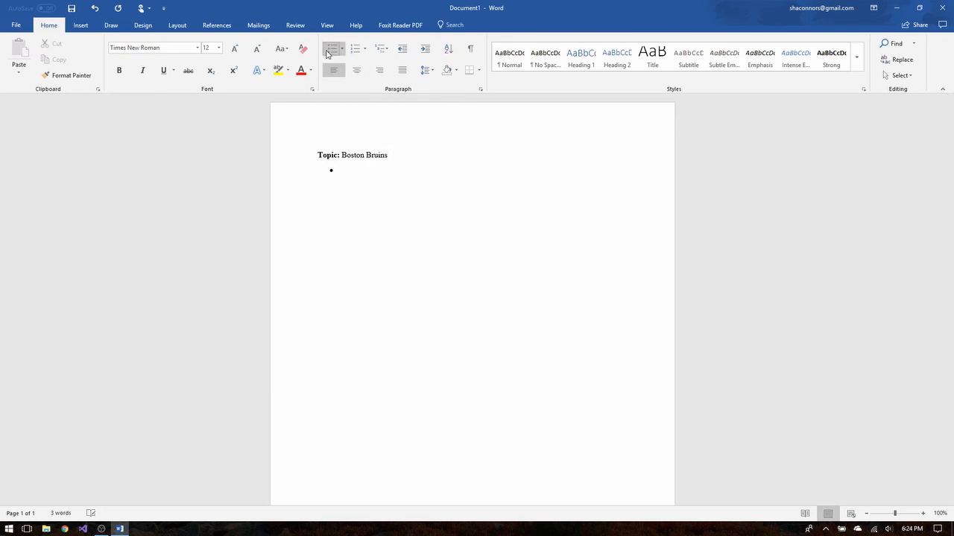
type("Insert your thesis or moer")
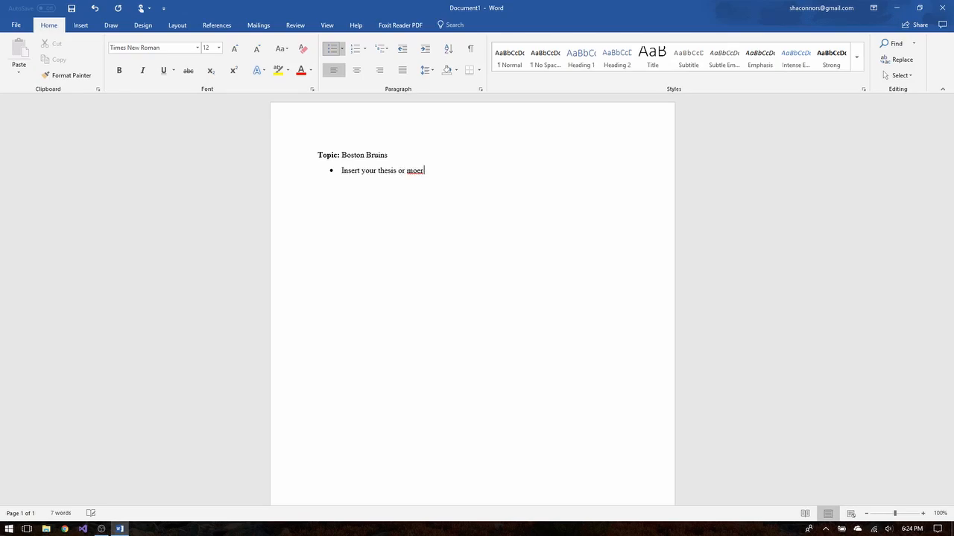
type(" small details about the topic")
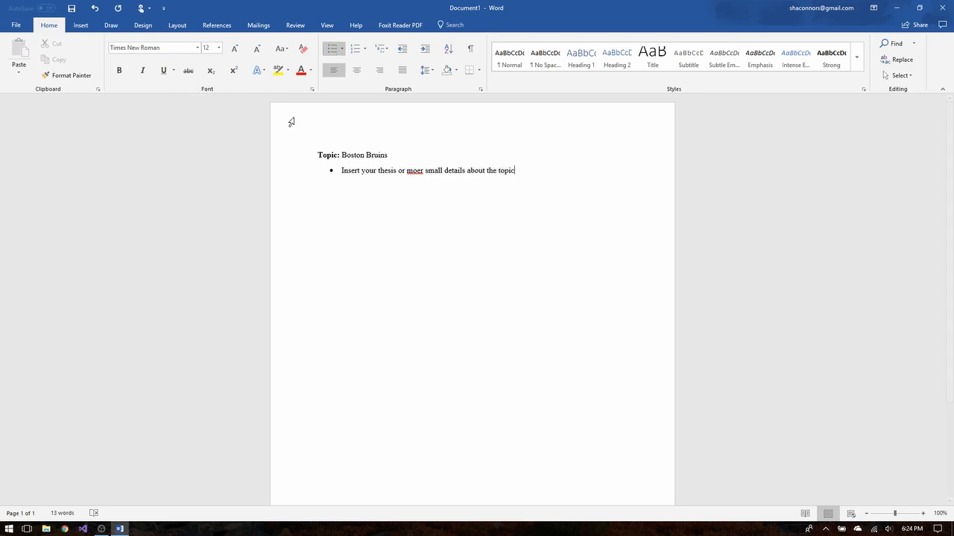
left_click(418, 170)
type("r")
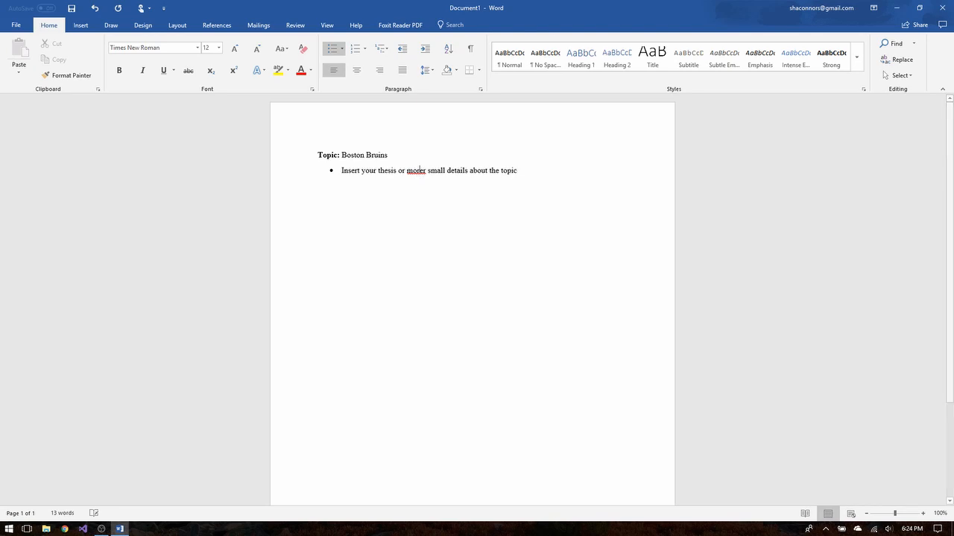
left_click(423, 170)
key("Delete")
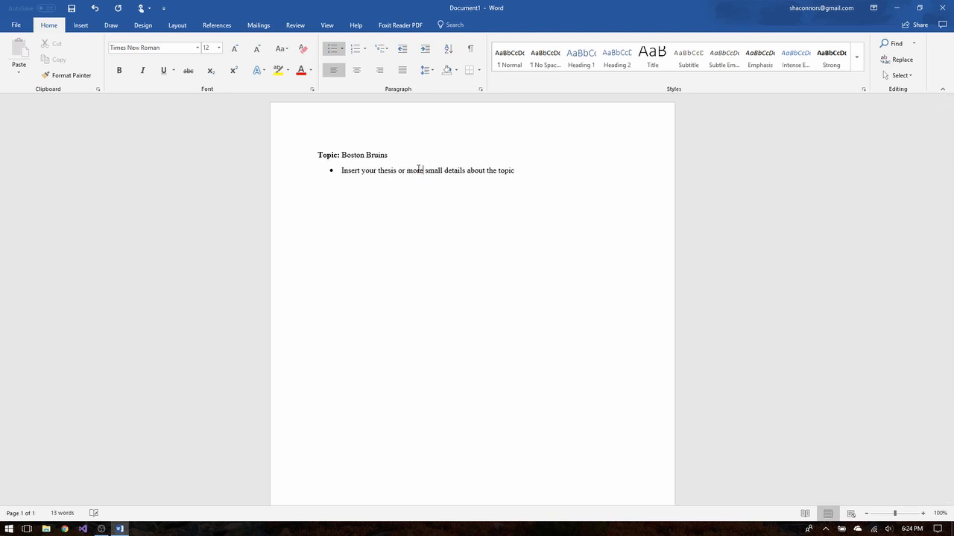
- End the bullet list and, after a blank line, add the heading "Body 1: History" with only "Body 1:" in bold
left_click(518, 171)
key("Return")
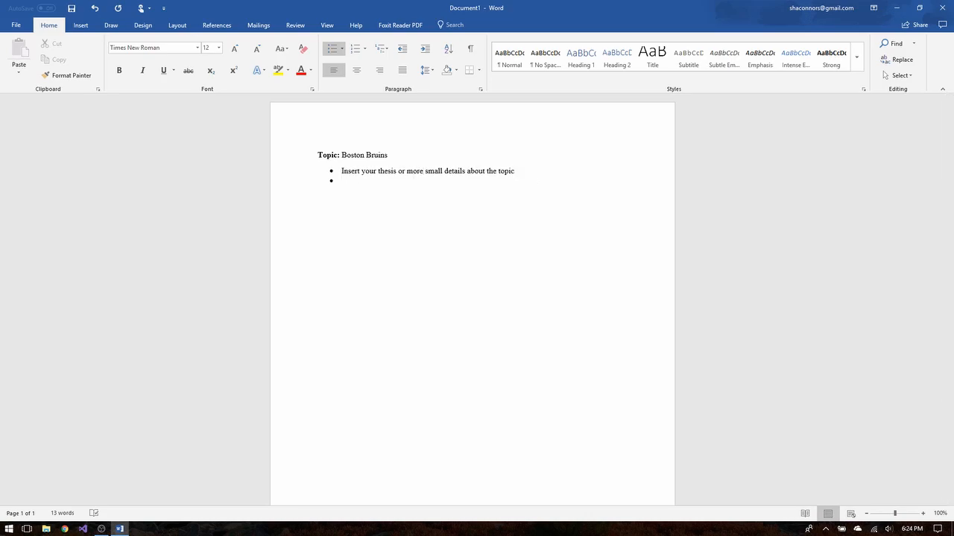
key("BackSpace")
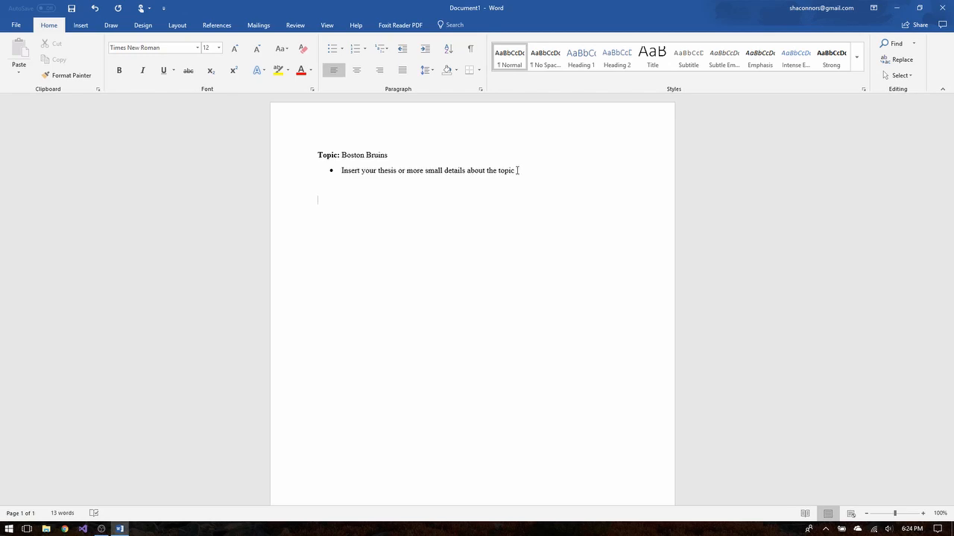
key("ctrl+b")
type("Body 1:")
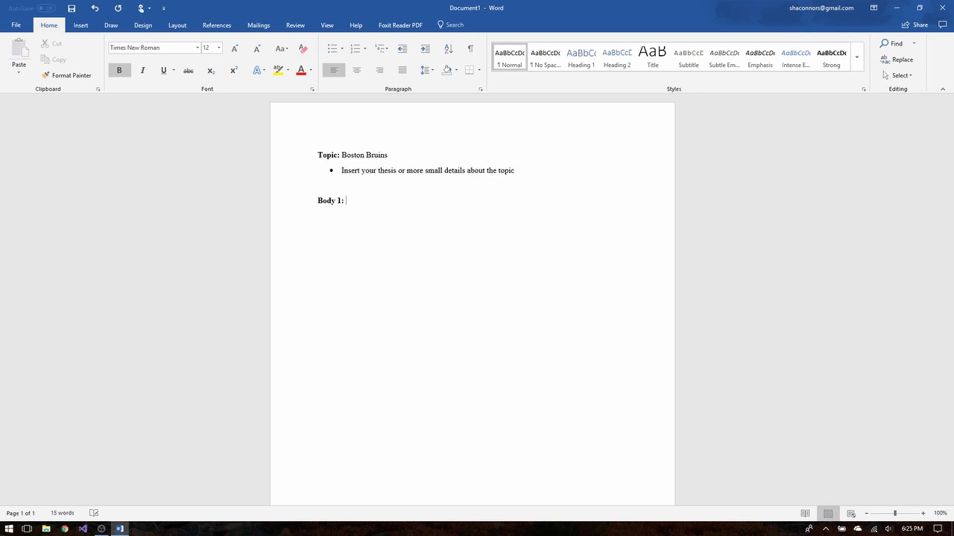
key("ctrl+b")
type("History")
- Under Body 1, add the bullet "Original Six" with the sub-bullet "One of the first six franchises in the NHL"
key("Return")
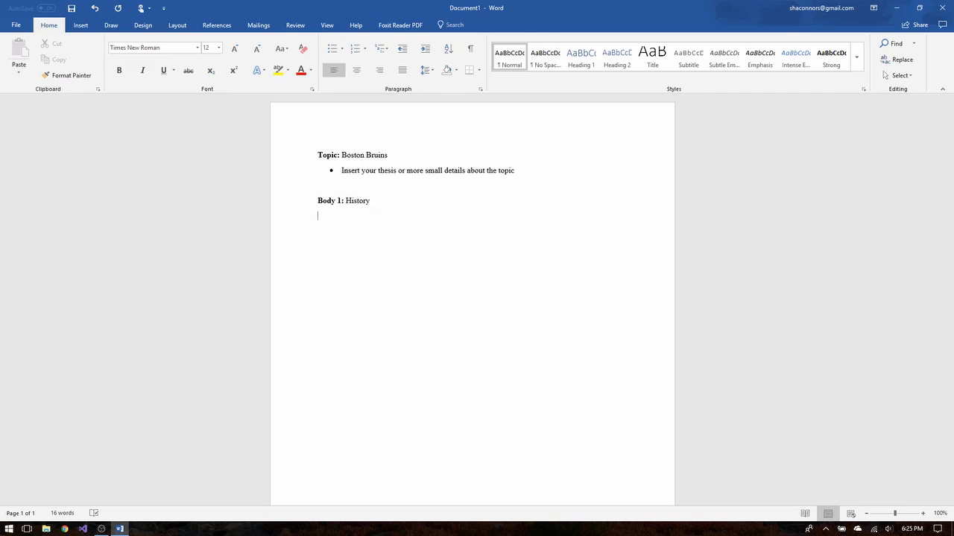
left_click(331, 50)
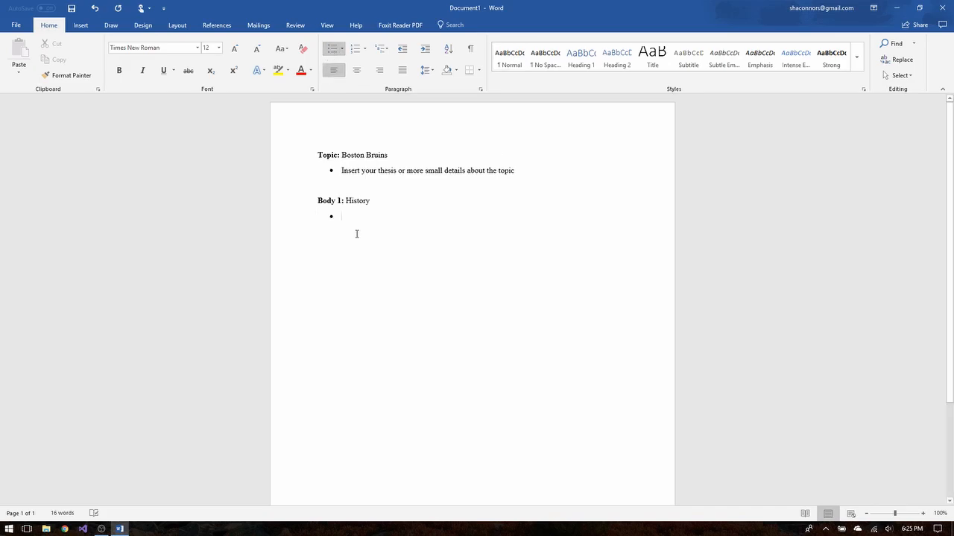
type("Ori")
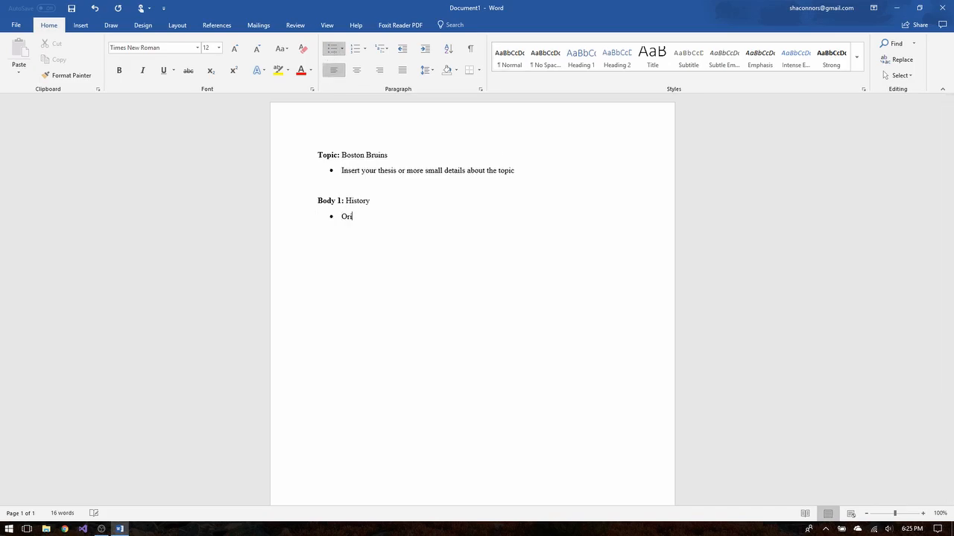
type("ginal Six")
type("One of the fi")
type("rst six franch")
type("ises")
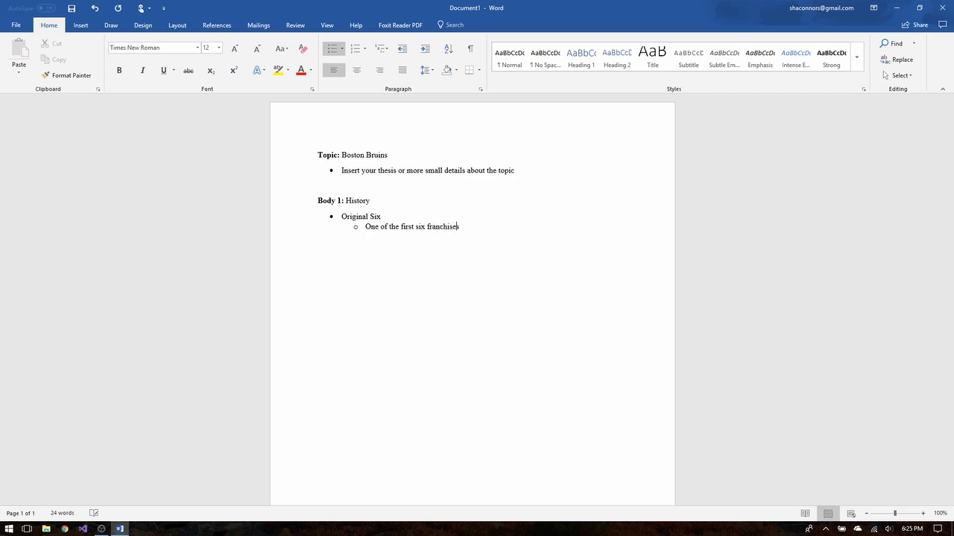
type(" in the NHL")
- Add a second top-level bullet under Body 1 reading "Rivalry between the Bruins and Canadiens"
key("Return")
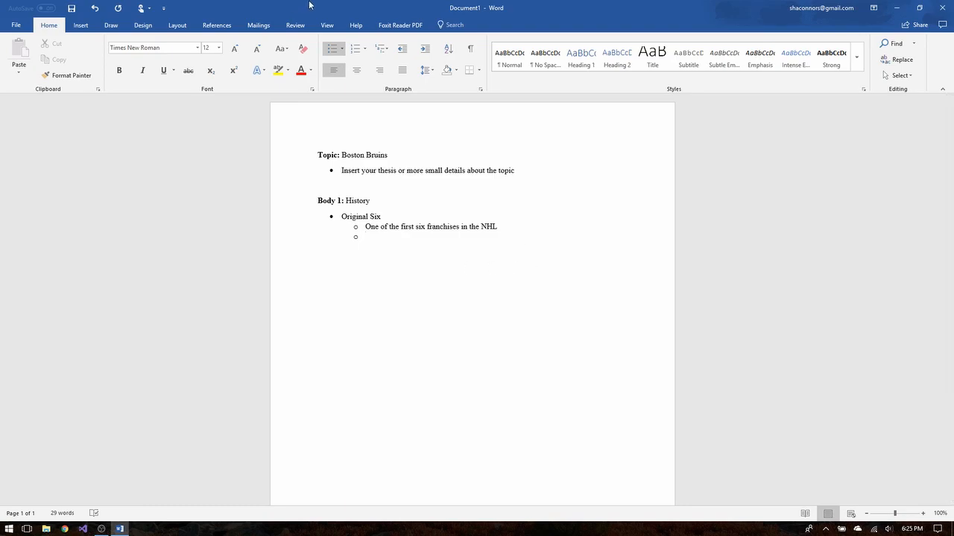
left_click(400, 50)
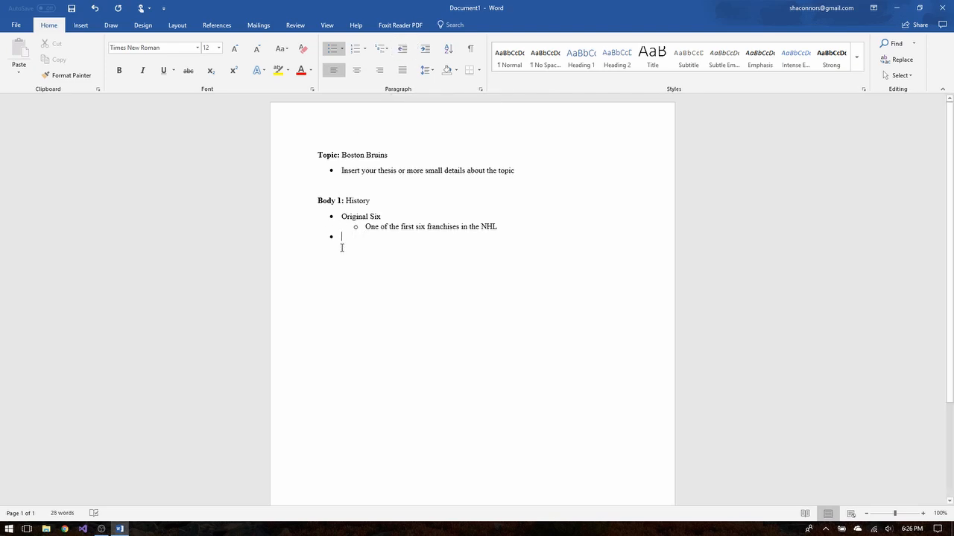
type("Rivarly")
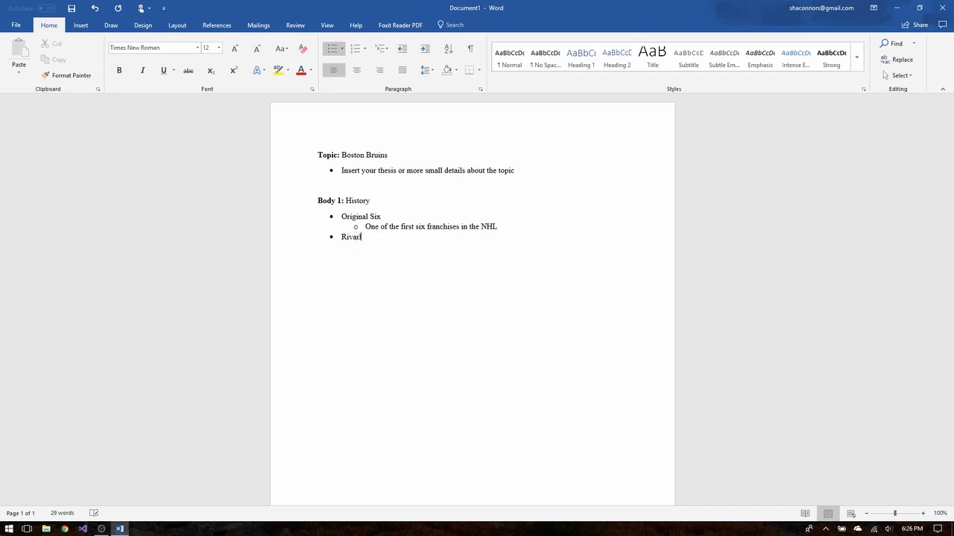
key("BackSpace")
key("BackSpace")
key("BackSpace")
type("lry between the Bruins and Candiens")
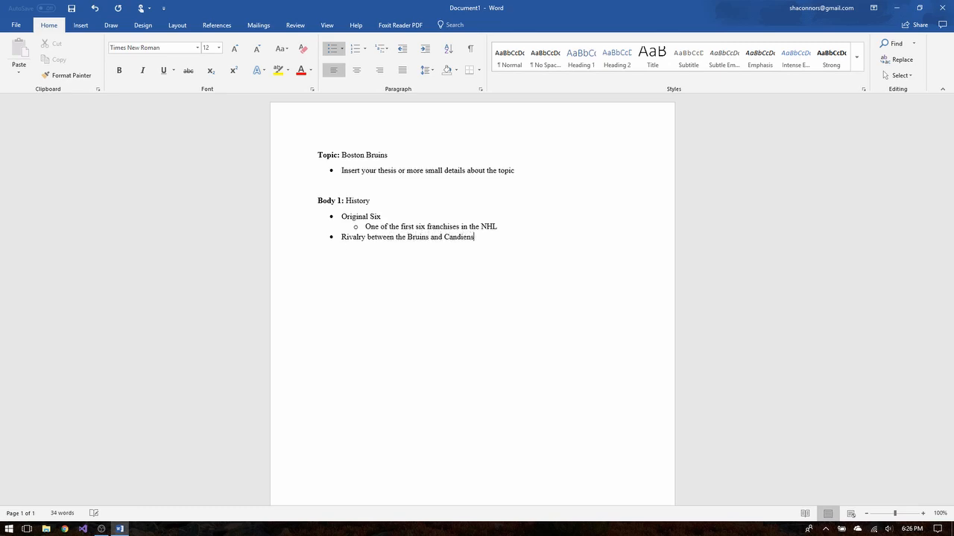
left_click(459, 237)
type("a")
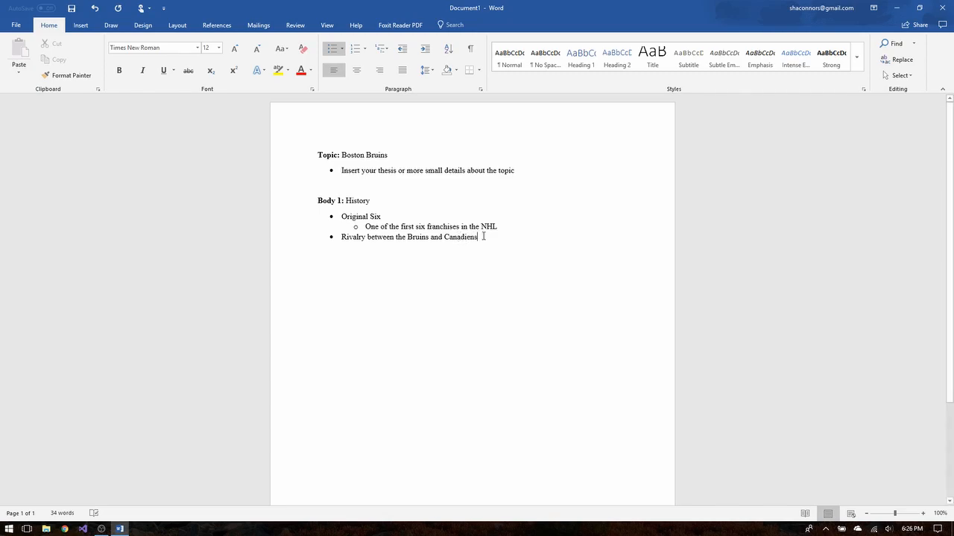
- End the Body 1 list and add the heading "Body 2: Famous Players" with only "Body 2:" in bold
left_click(483, 237)
key("Return")
key("BackSpace")
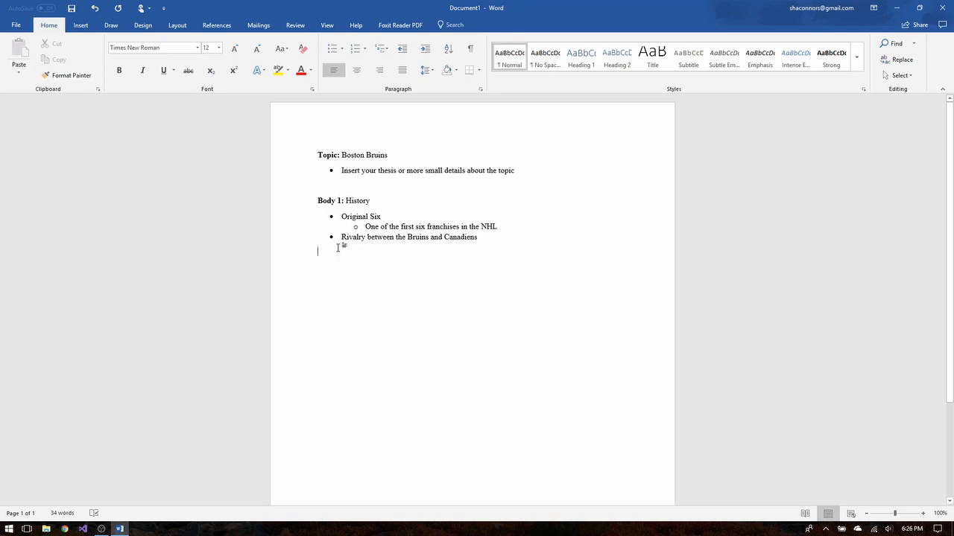
key("ctrl+b")
type("Body 2:")
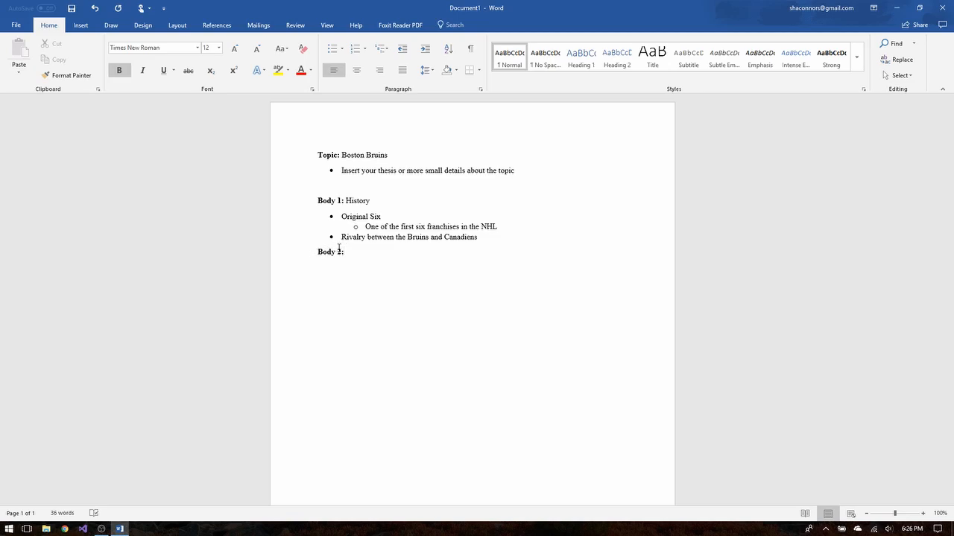
key("ctrl+b")
type("Famous Players")
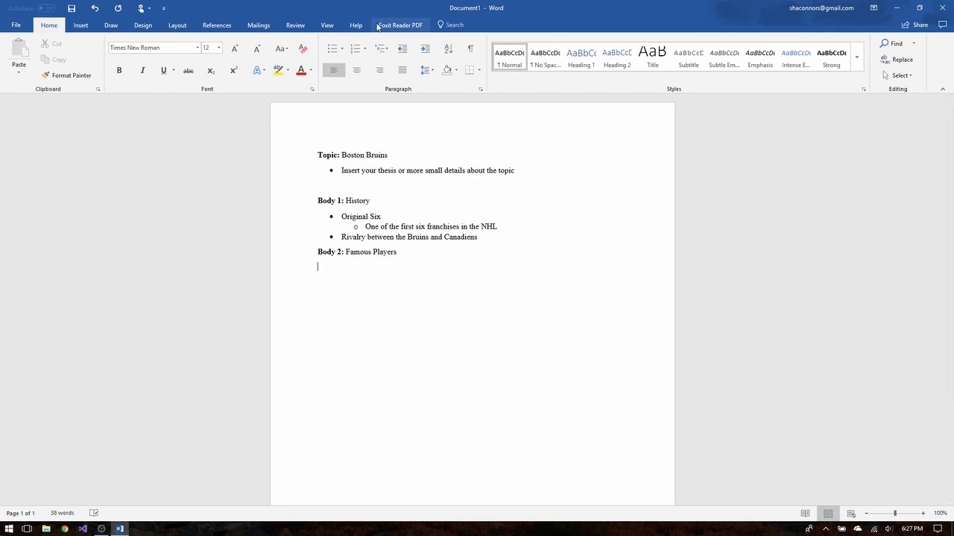
- Under Body 2, add the bullet "Current Generations" with the sub-bullets "Patrice Bergeron" and "Zdeno Chara"
left_click(334, 49)
type("Current Generations ")
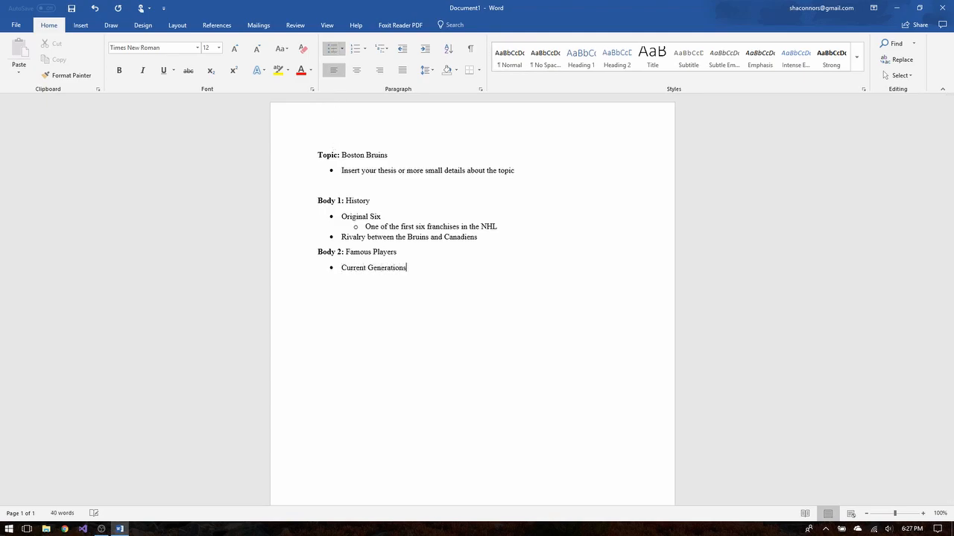
type("Patrice Bergeron")
key("Return")
type("Zdeno Chara")
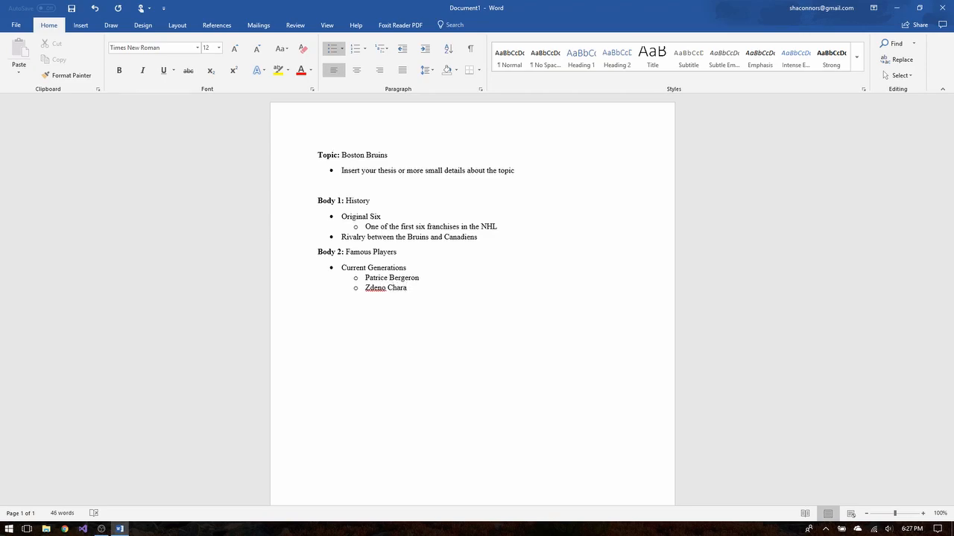
- Add the top-level bullet "Previous Generations" with the sub-bullets "Bobby Orr" and "Ray Bourque", and end the bullet list below them
key("Return")
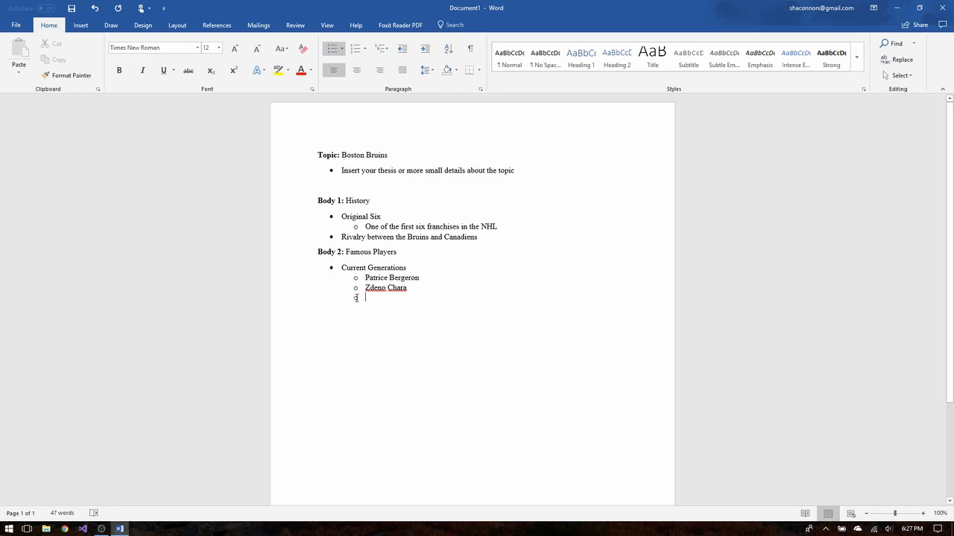
left_click(403, 51)
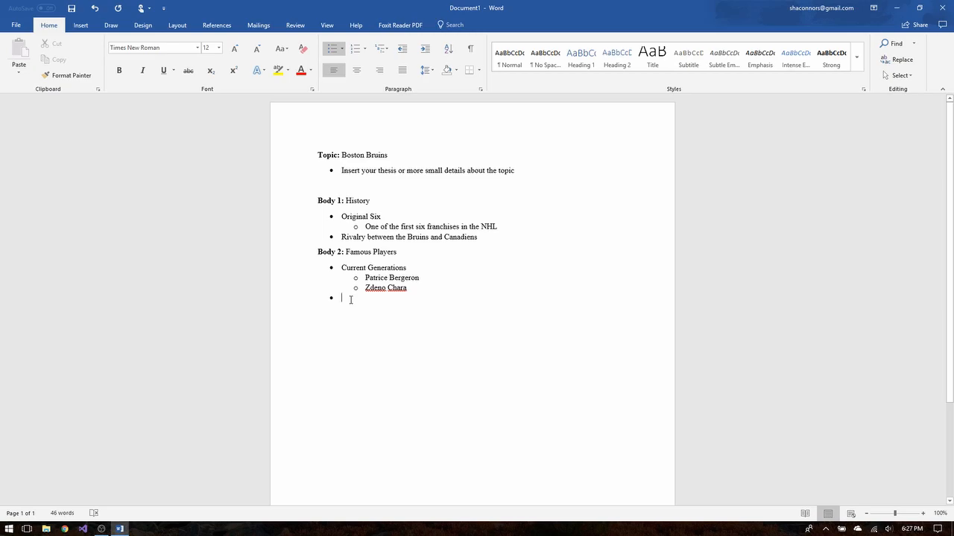
type("Prev")
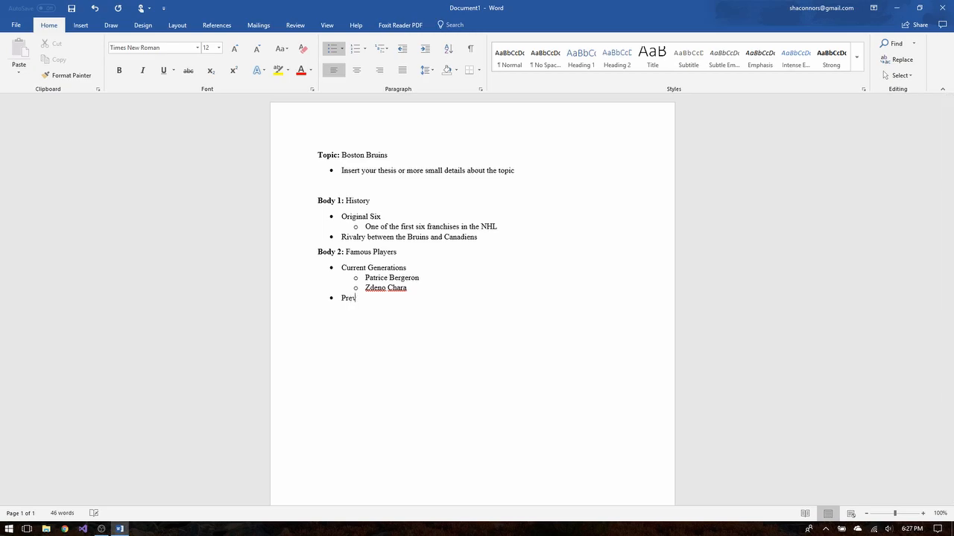
type("ious Generations")
key("Return")
key("Tab")
type("Bobby Orr")
key("Return")
type("Ray ")
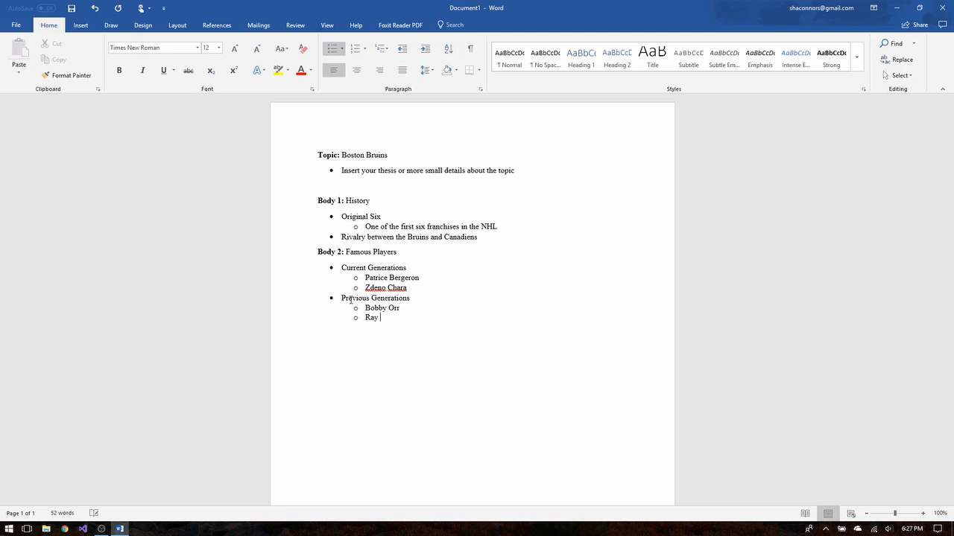
type("Bourque")
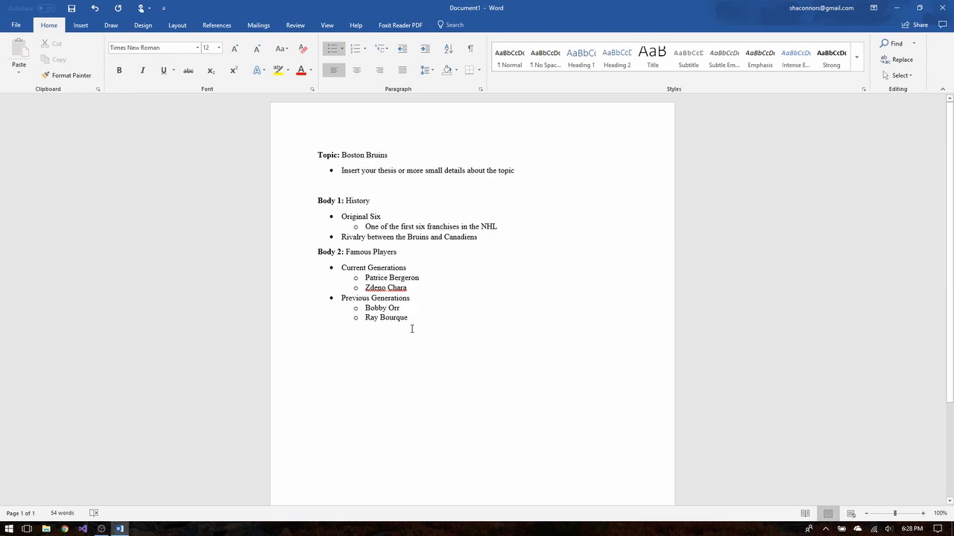
key("Return")
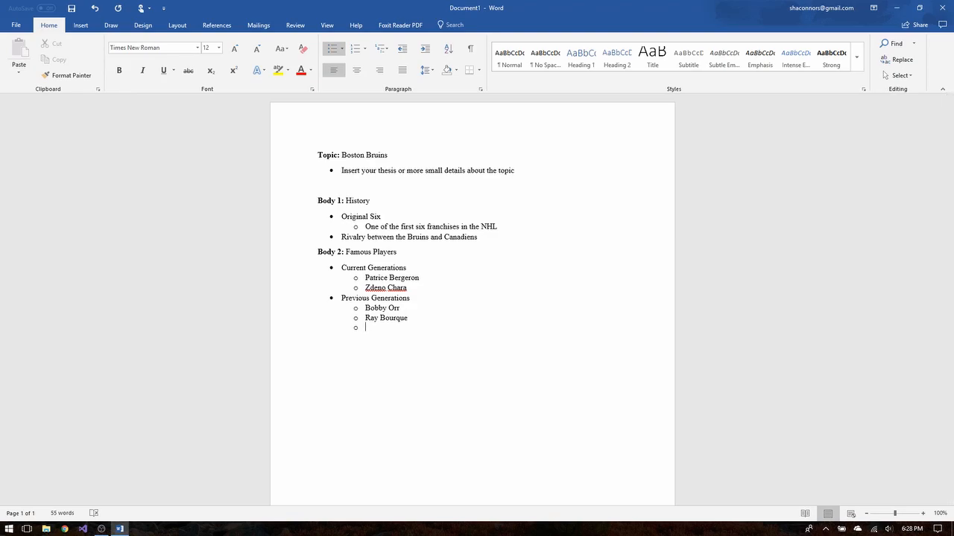
key("BackSpace")
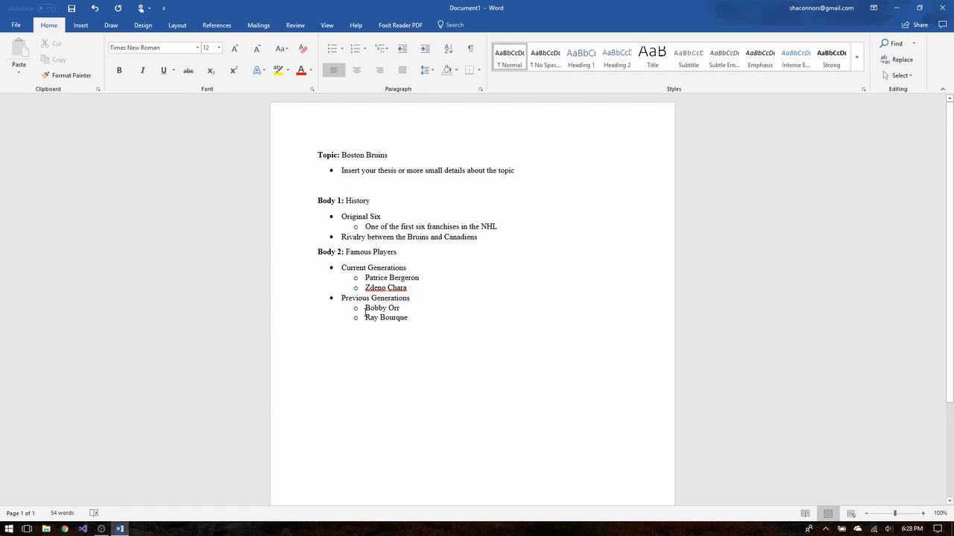
- Add the heading "Body 3: Current Success and Failures" below the Body 2 list, with only "Body 3:" in bold
key("ctrl+b")
type("Body 3:")
key("ctrl+b")
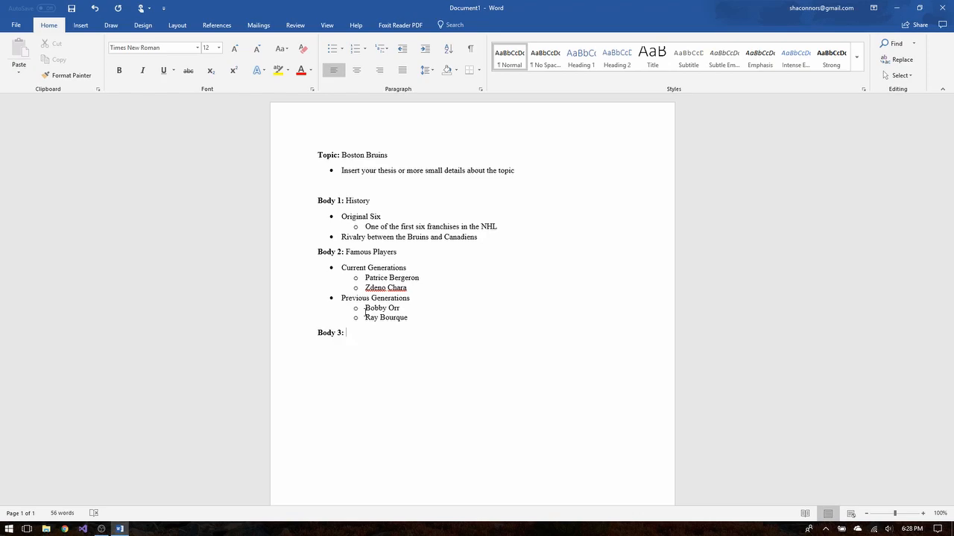
type("Current Success and Failures")
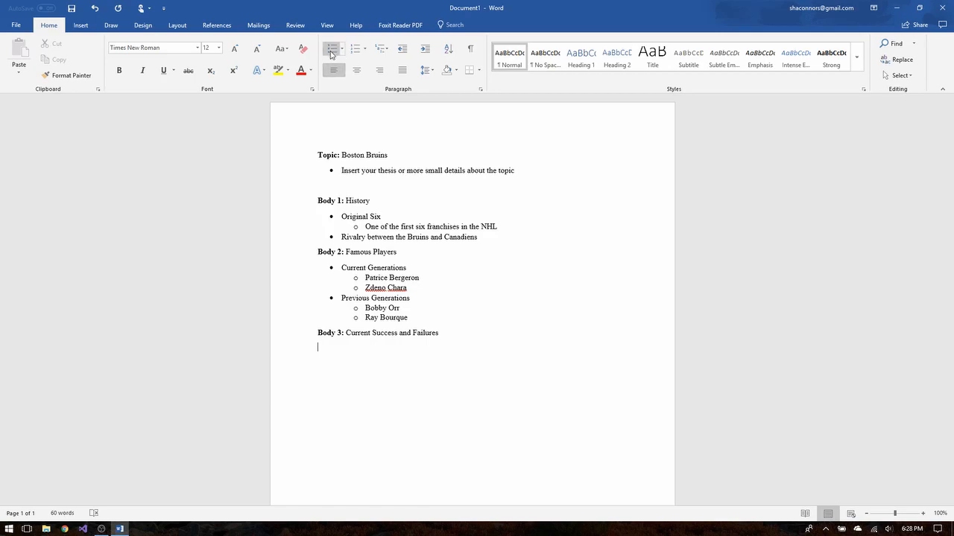
- Under Body 3, add the top-level bullets "2011 Stanley Cup Champions" and "2015 Stanley Cup Runner-ups"
left_click(331, 49)
type("2011 Stanley Cup Champions")
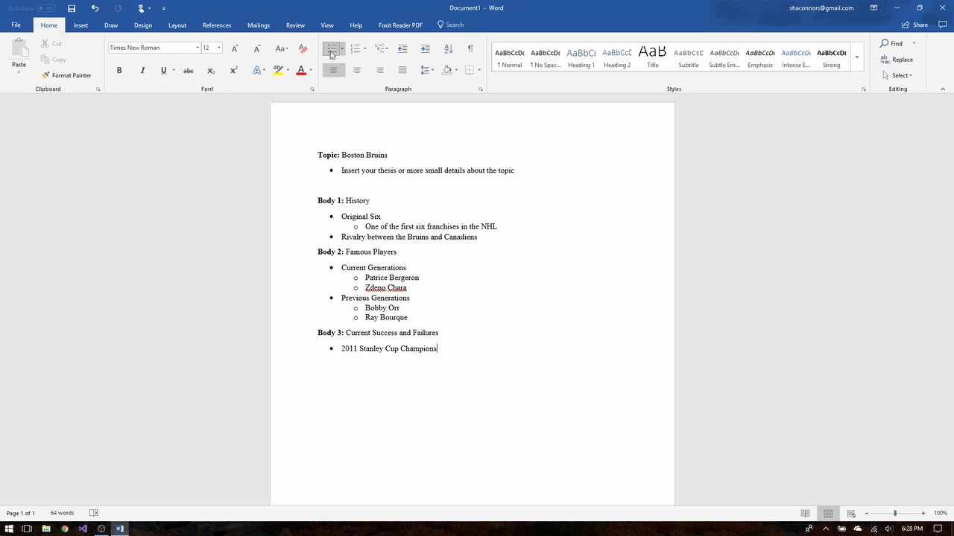
key("Return")
type("2014")
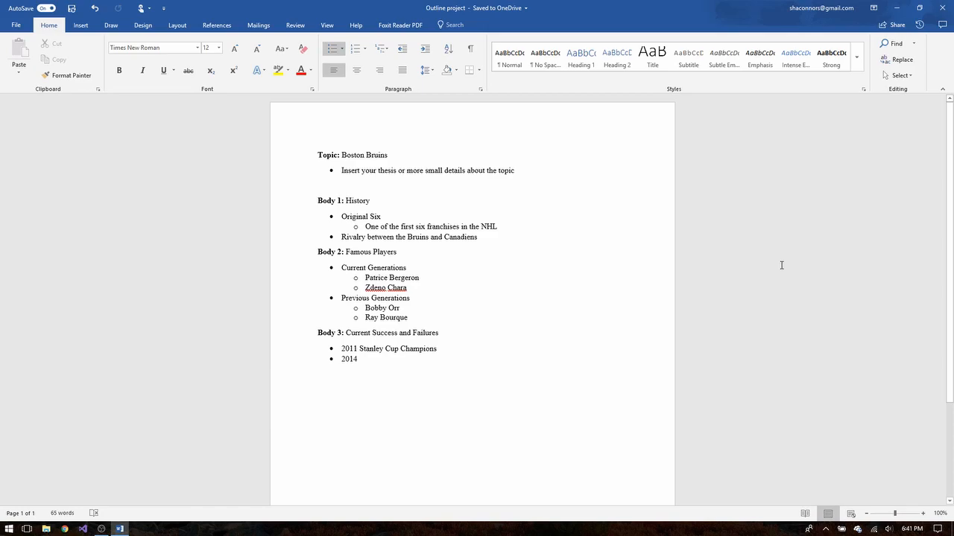
key("BackSpace")
key("BackSpace")
type("5 ")
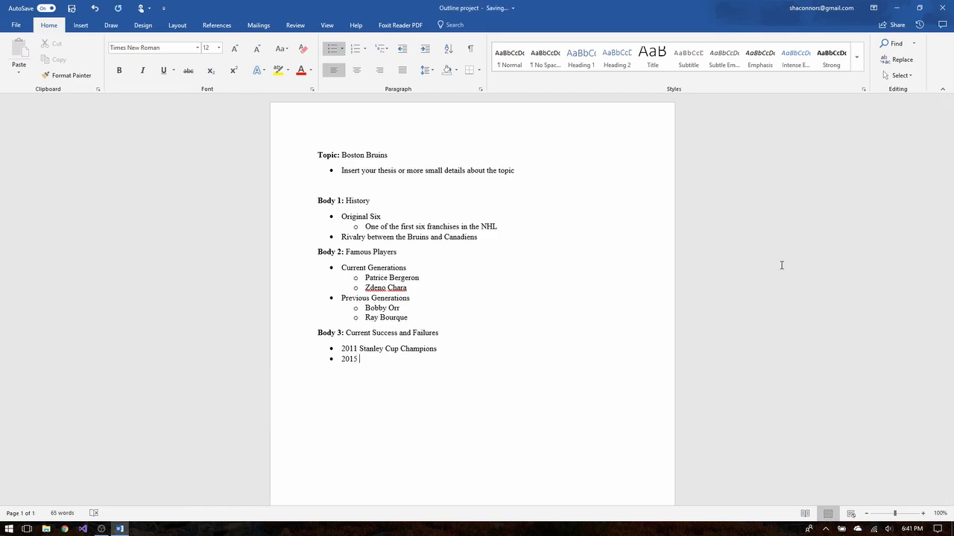
type("Stanley Cup Runner-ups")
key("Return")
key("ctrl+b")
type("Finals")
key("BackSpace")
key("BackSpace")
key("BackSpace")
key("BackSpace")
key("BackSpace")
key("BackSpace")
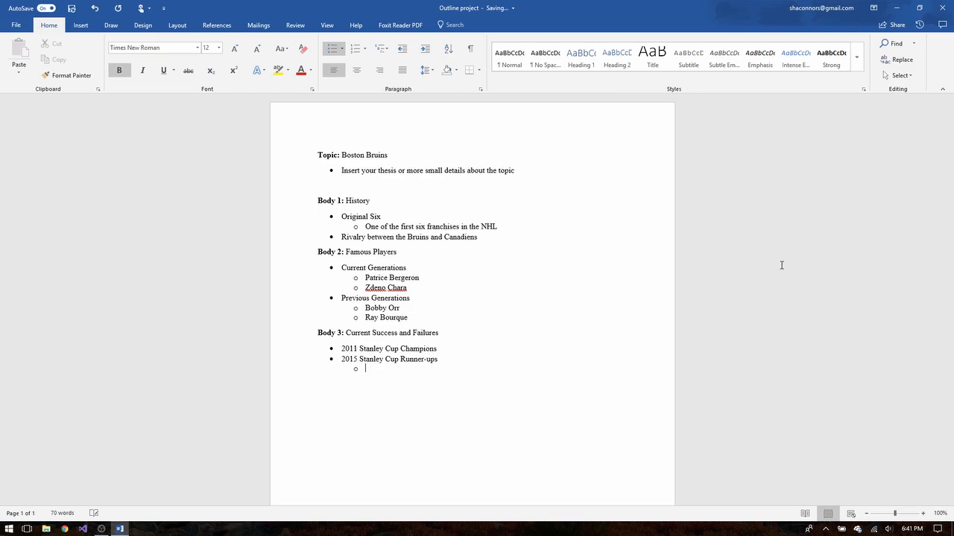
key("ctrl+b")
- Add the sub-bullet "Chicago Blackhawks won" under the 2015 bullet and "Vancouver Canucks lost" under the 2011 bullet
type("Chicago Elackhawks won")
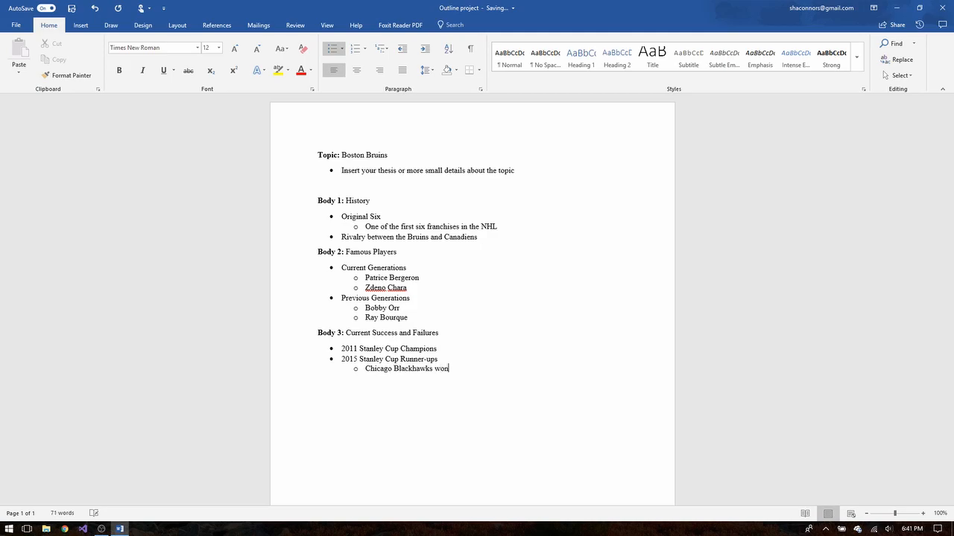
left_click(449, 349)
key("Return")
key("Tab")
type("Vancou")
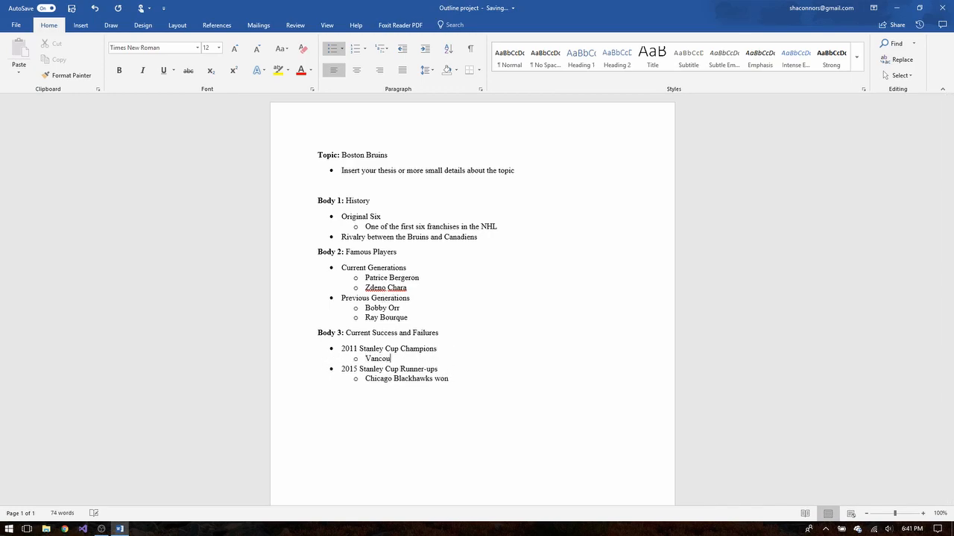
type("ver Canucks lost")
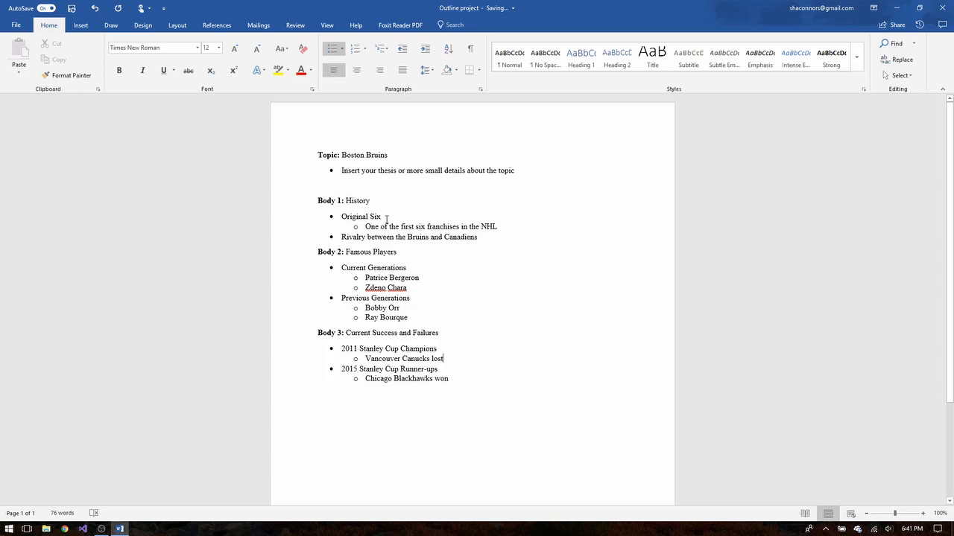
- Add the sub-bullet "Brad Marchand" after "Zdeno Chara" under Current Generations
left_click(409, 287)
key("Return")
type("B")
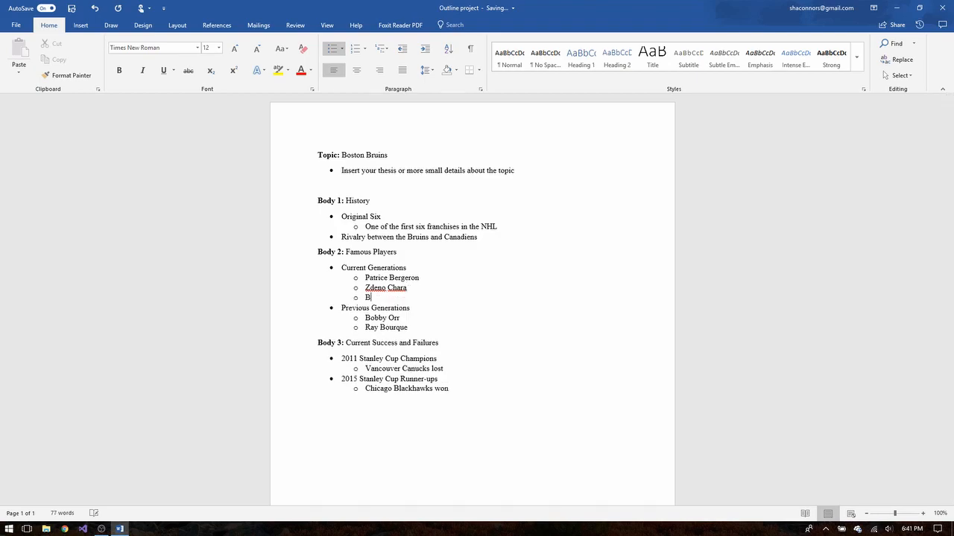
type("rad Marchand")
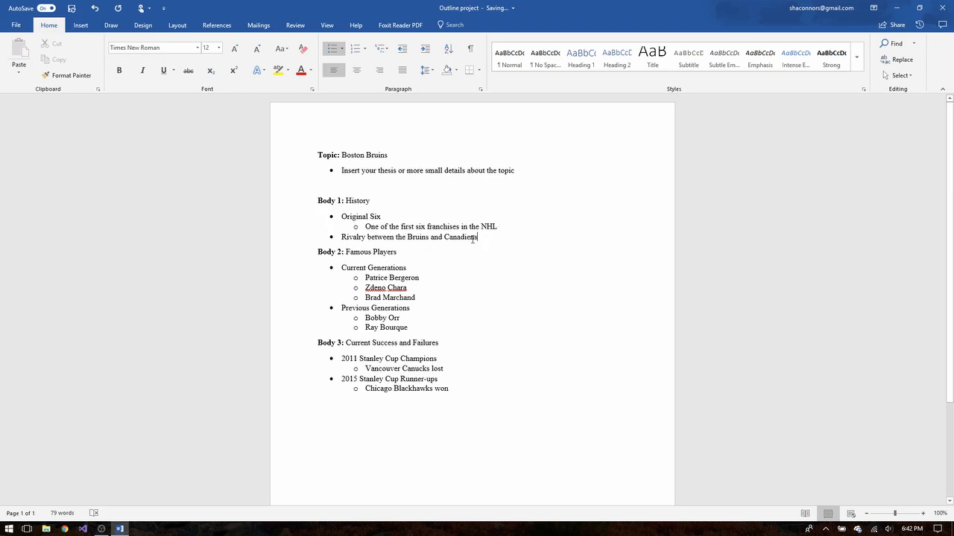
- Under the Bruins and Canadiens rivalry bullet, add the sub-bullet "Former Bruins head coach is now the coach of the Canadiens"
key("Return")
key("Tab")
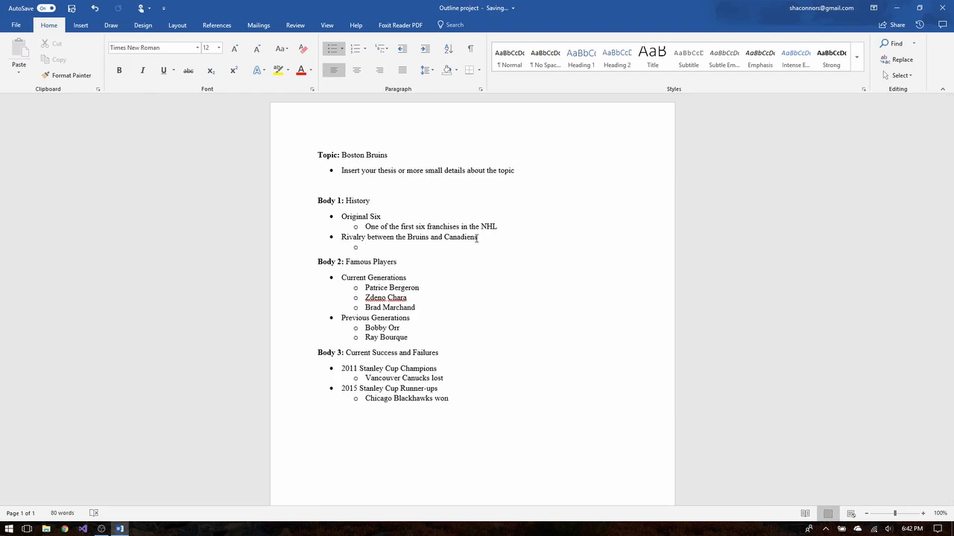
type("Head coach")
key("ctrl+BackSpace")
key("ctrl+BackSpace")
type("Former Briouins coa")
key("BackSpace")
key("BackSpace")
key("BackSpace")
key("BackSpace")
key("BackSpace")
key("BackSpace")
key("BackSpace")
key("BackSpace")
key("BackSpace")
key("BackSpace")
type("ruins head coach is now the coach of th")
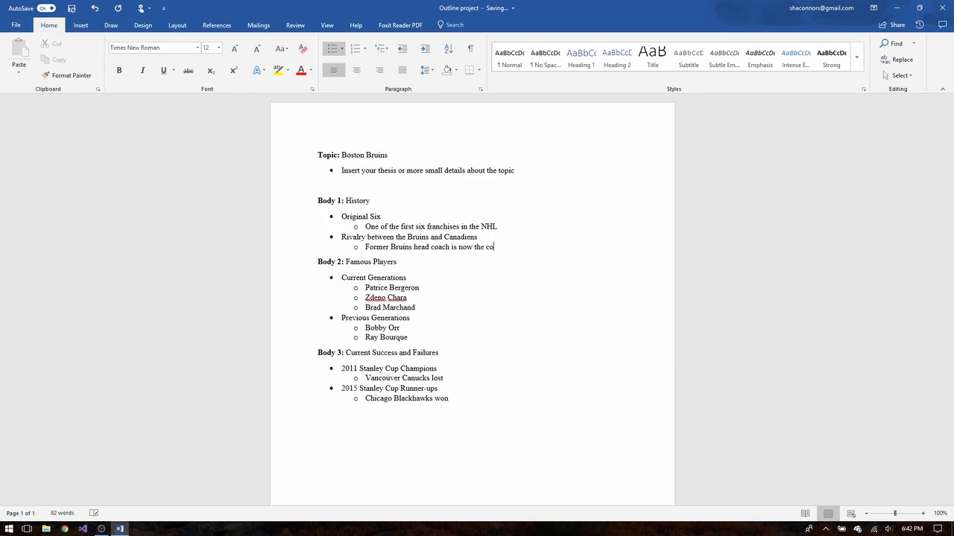
type("nadiens")
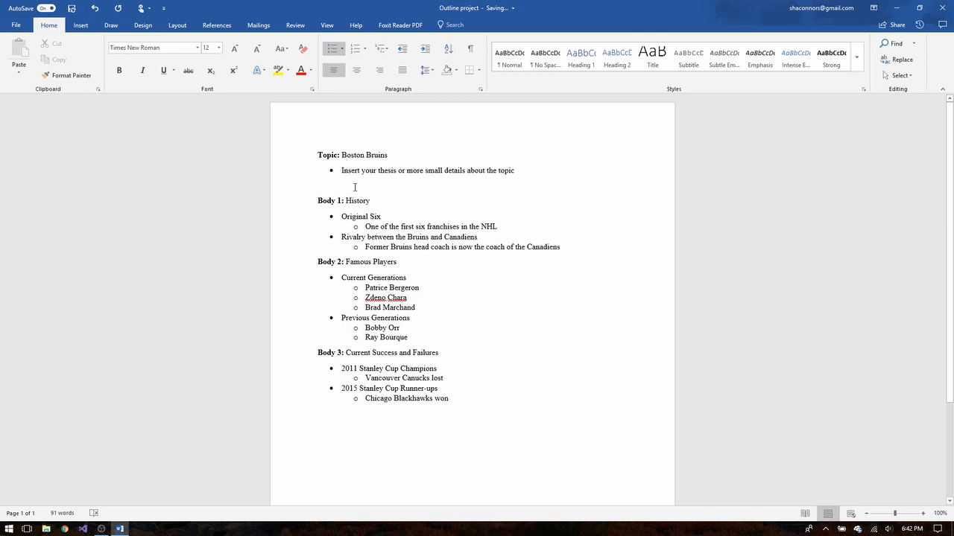
- Remove the empty line between the Topic bullet and the Body 1 heading
left_click(325, 182)
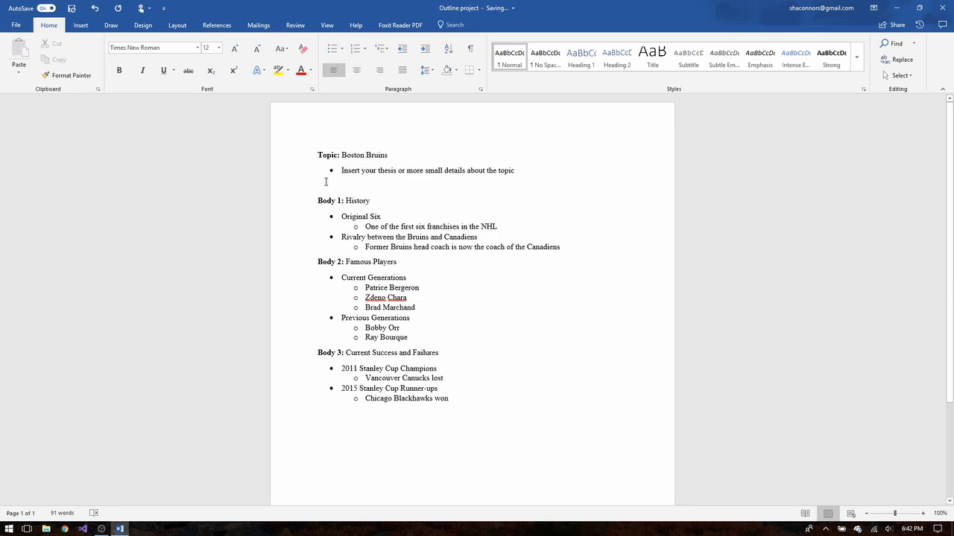
key("BackSpace")
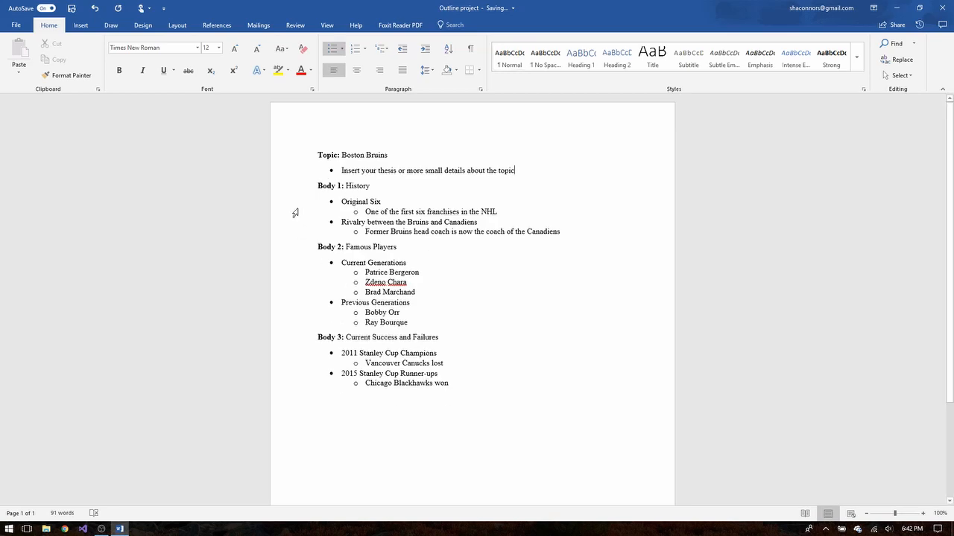
left_click_drag(316, 151, 456, 388)
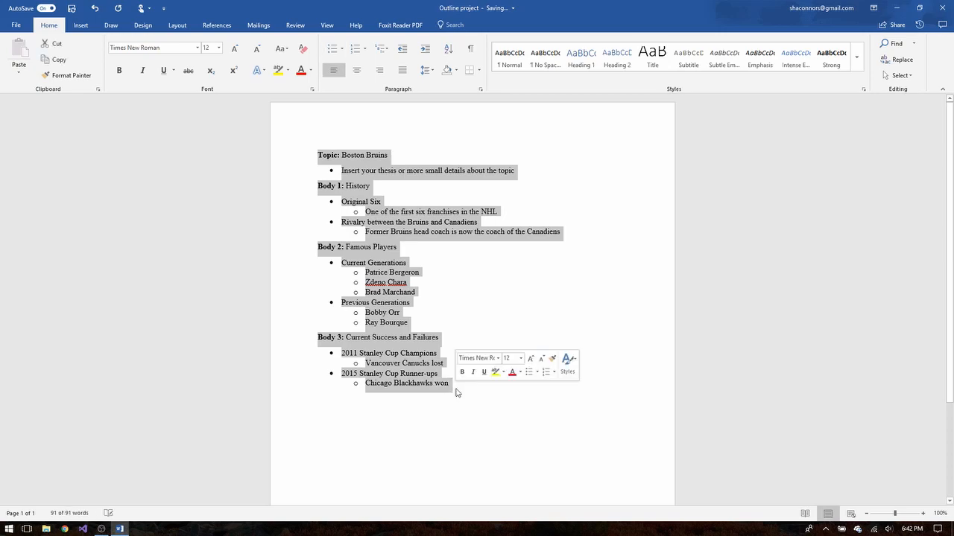
left_click(454, 388)
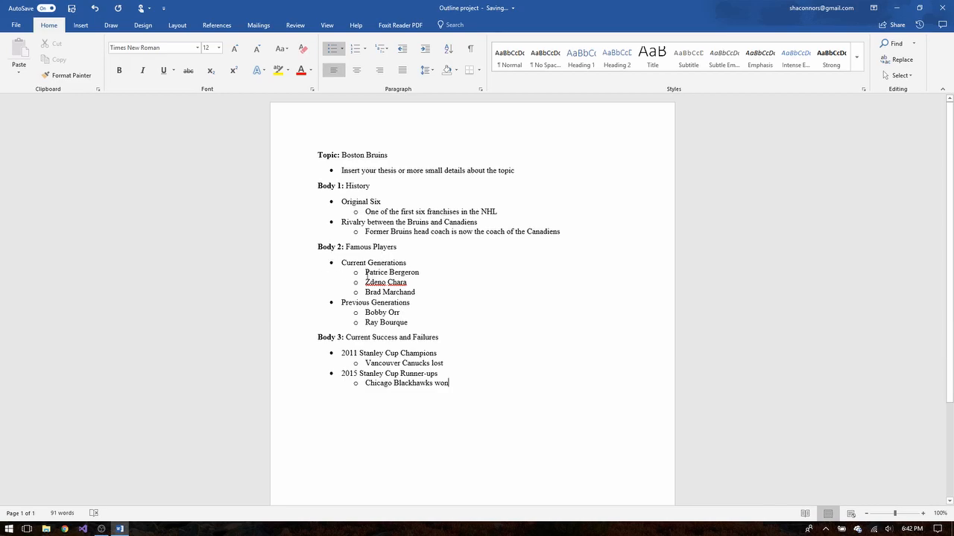
left_click_drag(363, 273, 419, 276)
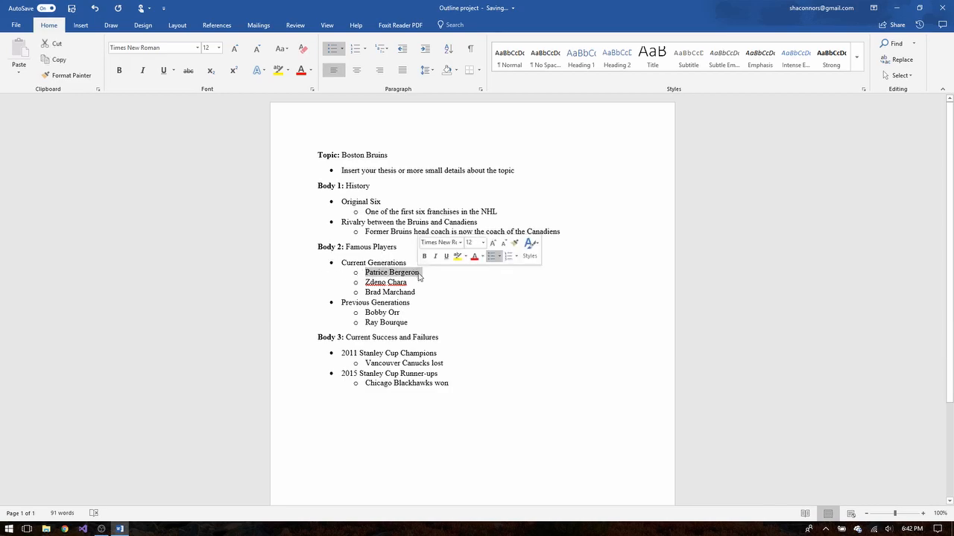
left_click(380, 383)
scroll(366, 382, "down", 3)
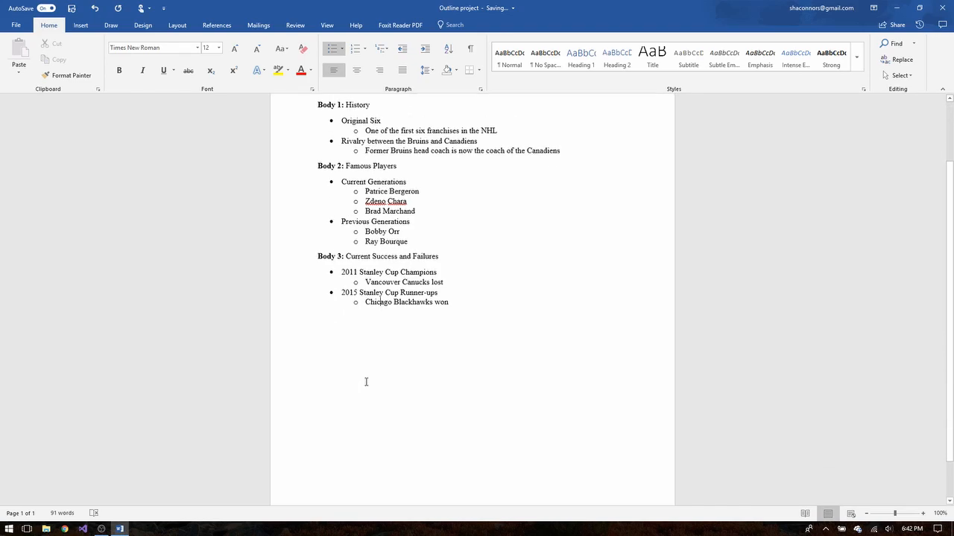
scroll(395, 302, "up", 3)
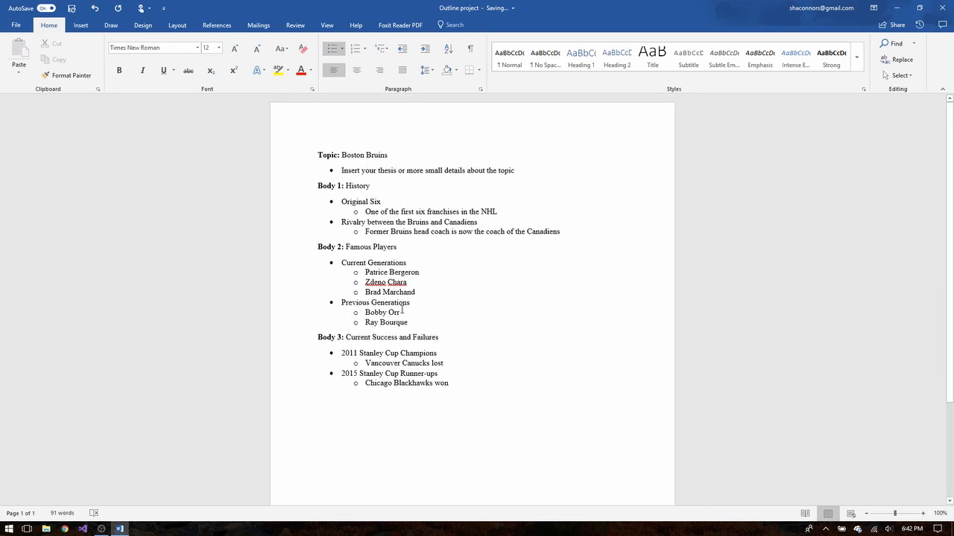
left_click_drag(343, 171, 370, 174)
left_click(369, 173)
- Add a second bullet under Topic reading "Start your introduction"
left_click(525, 171)
key("Return")
type("Star")
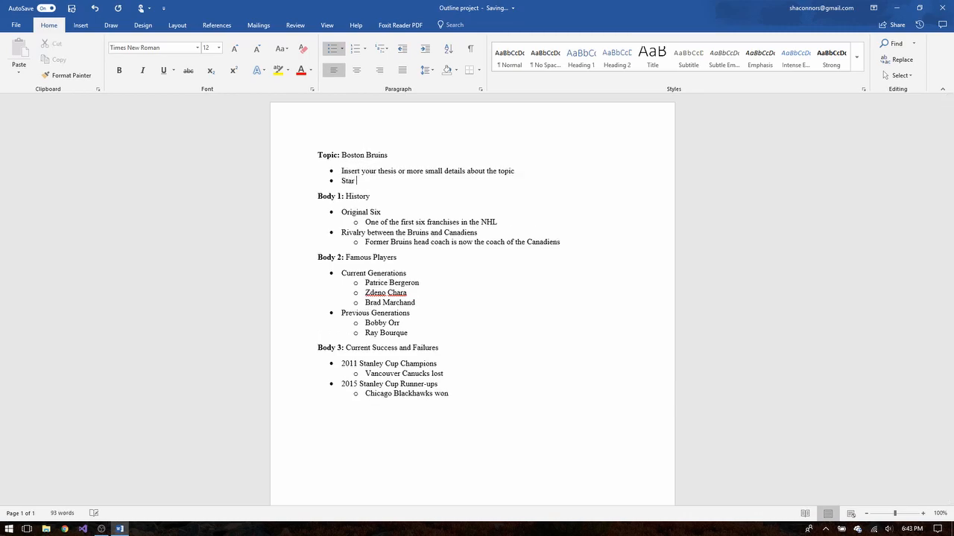
type("t your introduction")
left_click(377, 196)
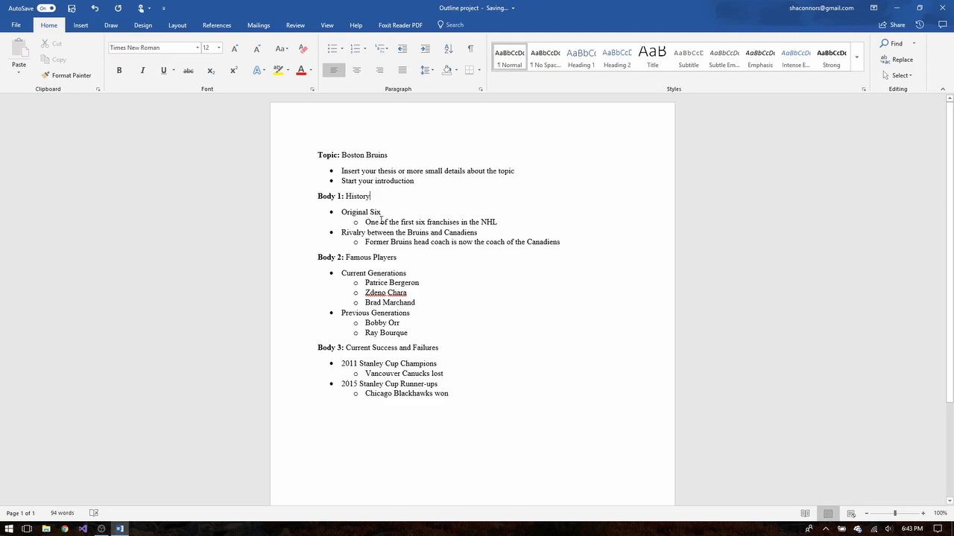
left_click(382, 220)
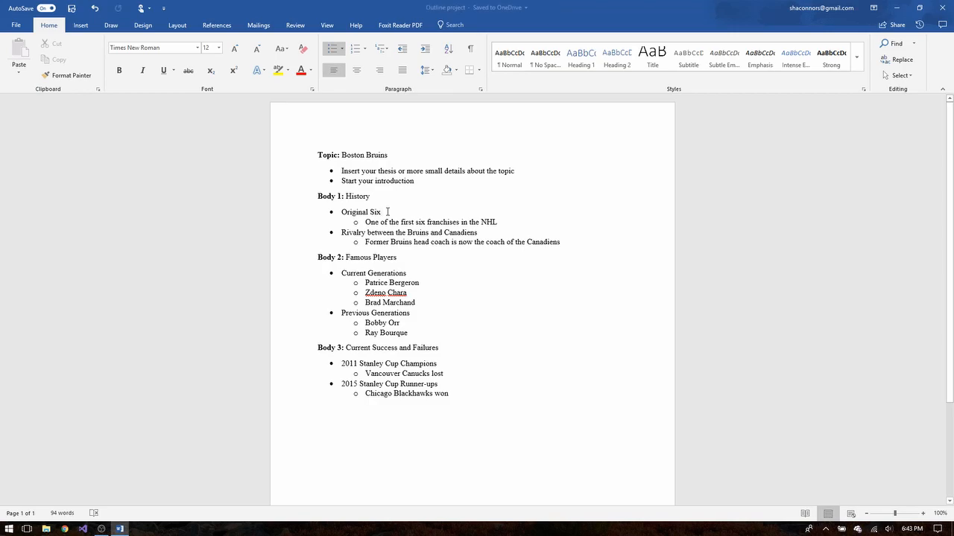
scroll(387, 212, "down", 1)
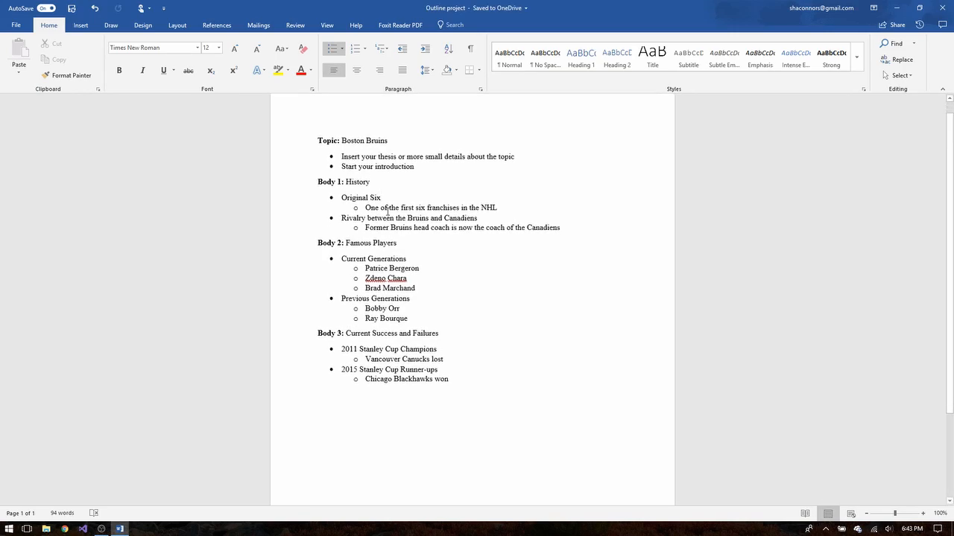
scroll(387, 213, "down", 1)
scroll(387, 212, "up", 1)
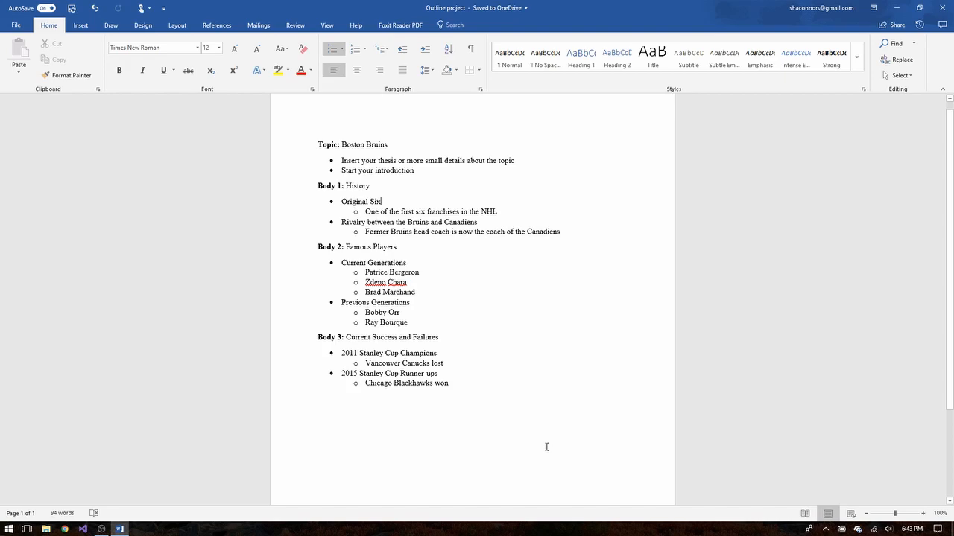
scroll(546, 447, "up", 1)
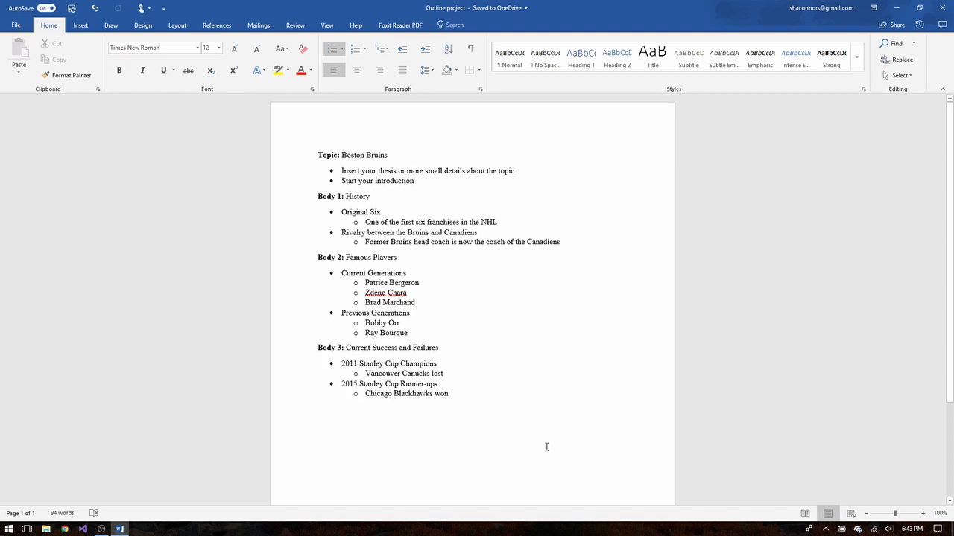